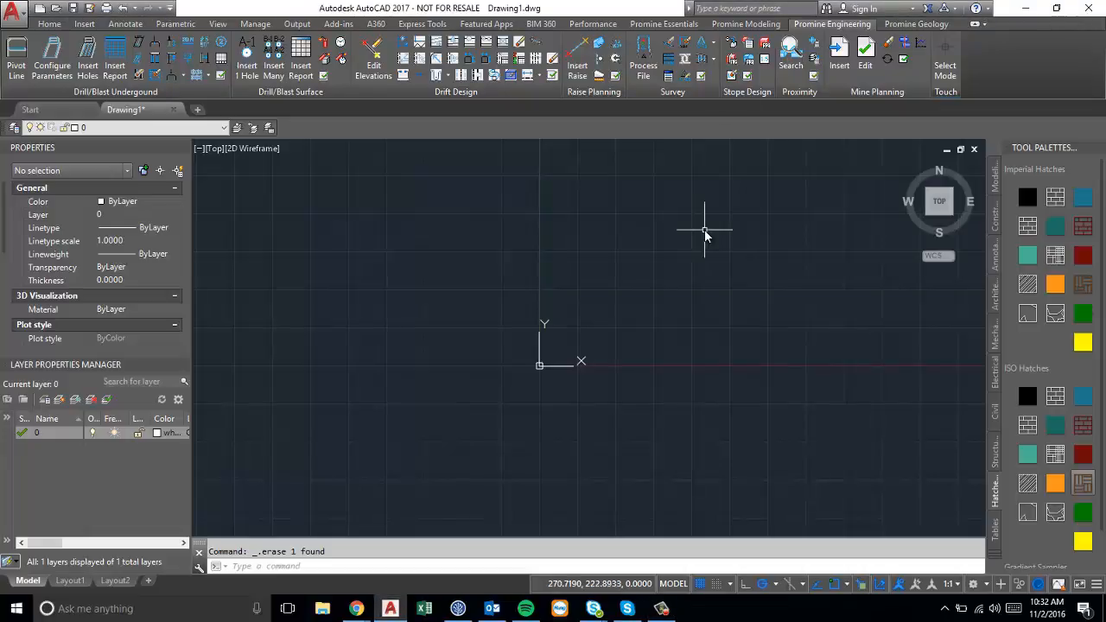
- Draw a circle with a radius of 15 in the empty drawing area
type("circl")
key("Return")
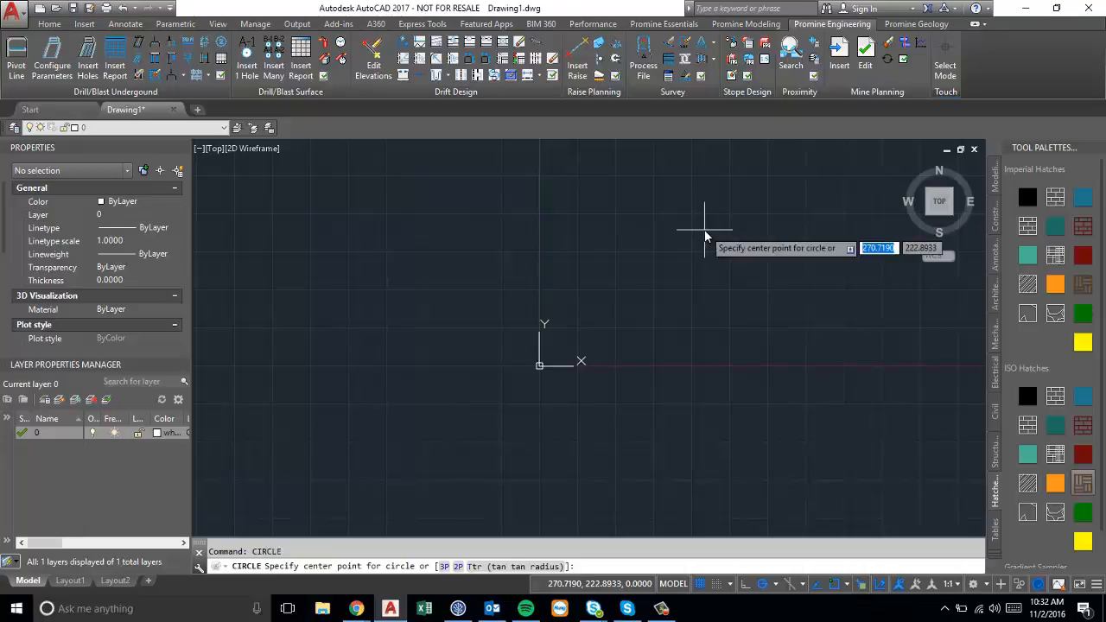
left_click(666, 296)
type("15")
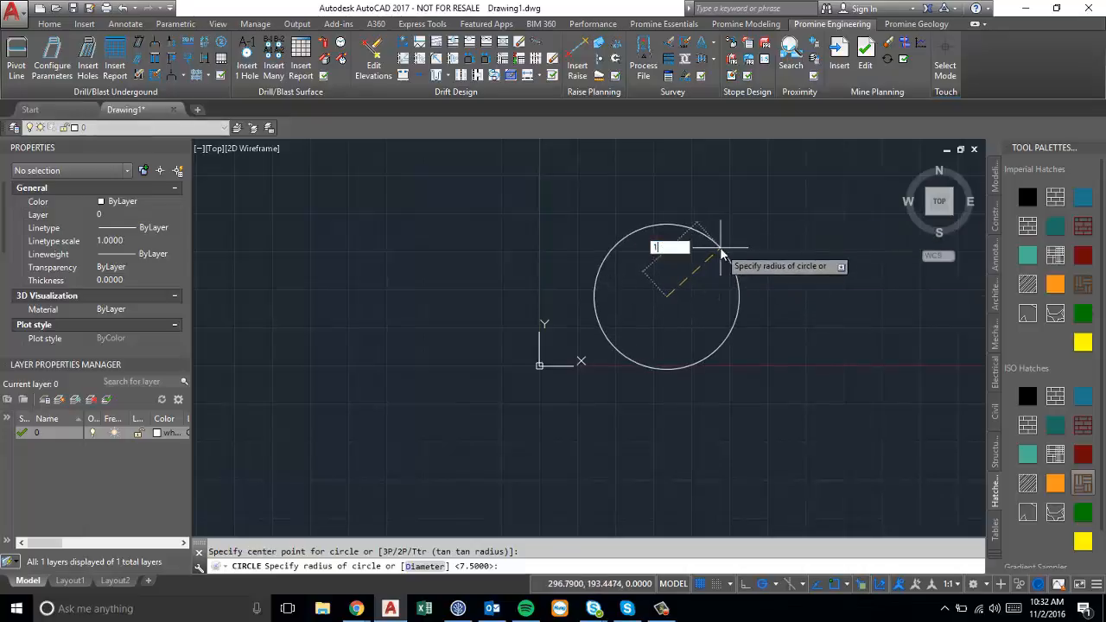
key("Return")
- Draw a circle of radius 5 centred on the top quadrant point of the large circle
scroll(685, 274, "up", 5)
middle_click_drag(685, 275, 665, 356)
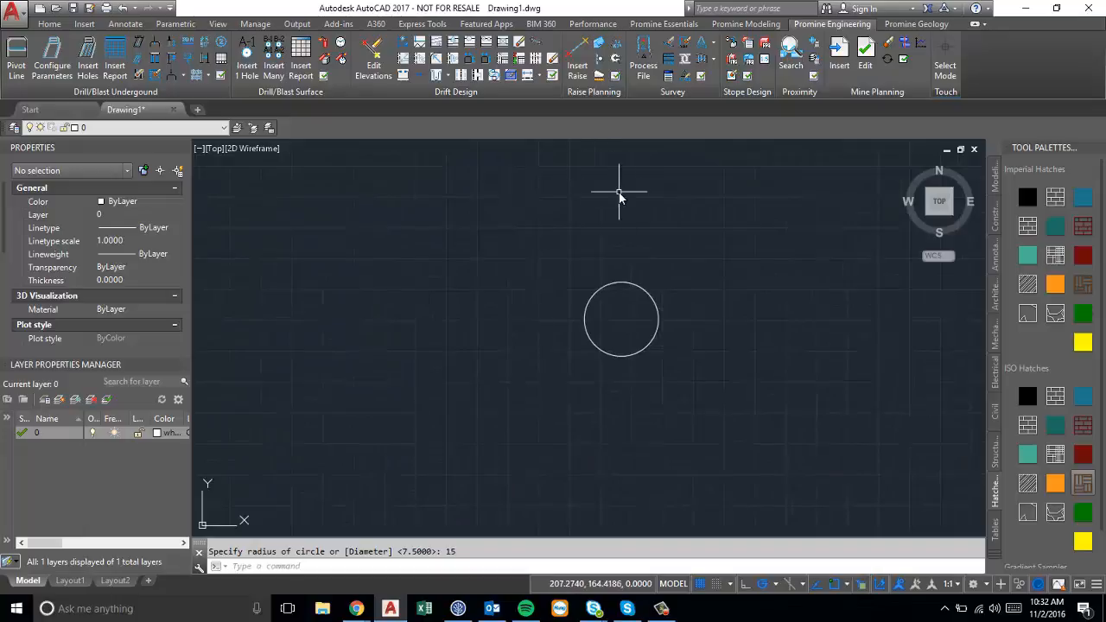
type("CIRCle")
key("Return")
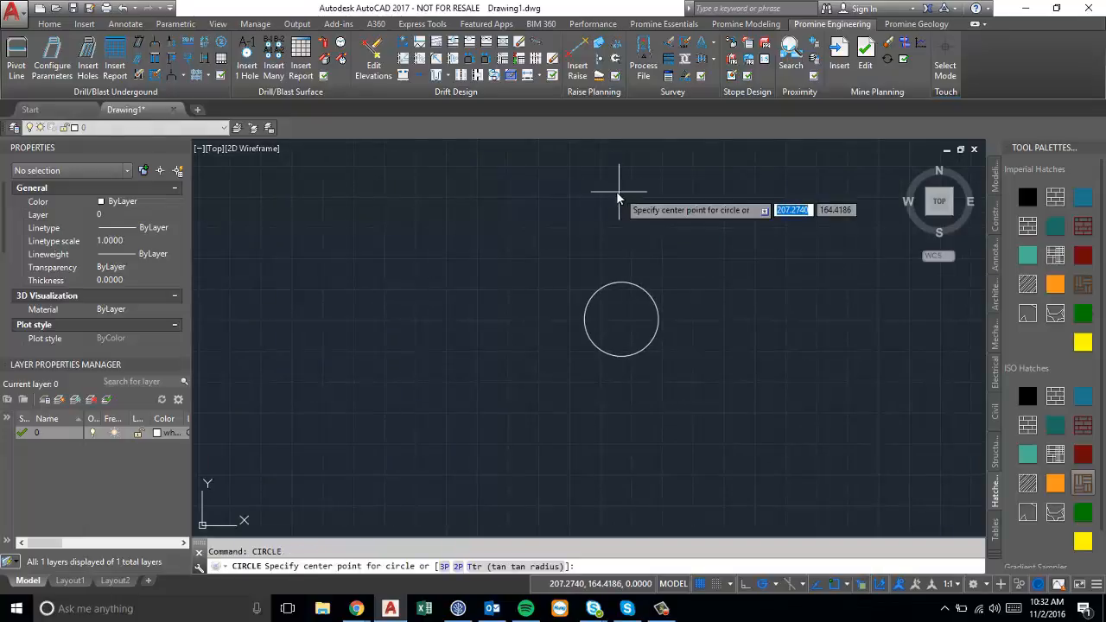
scroll(602, 302, "up", 4)
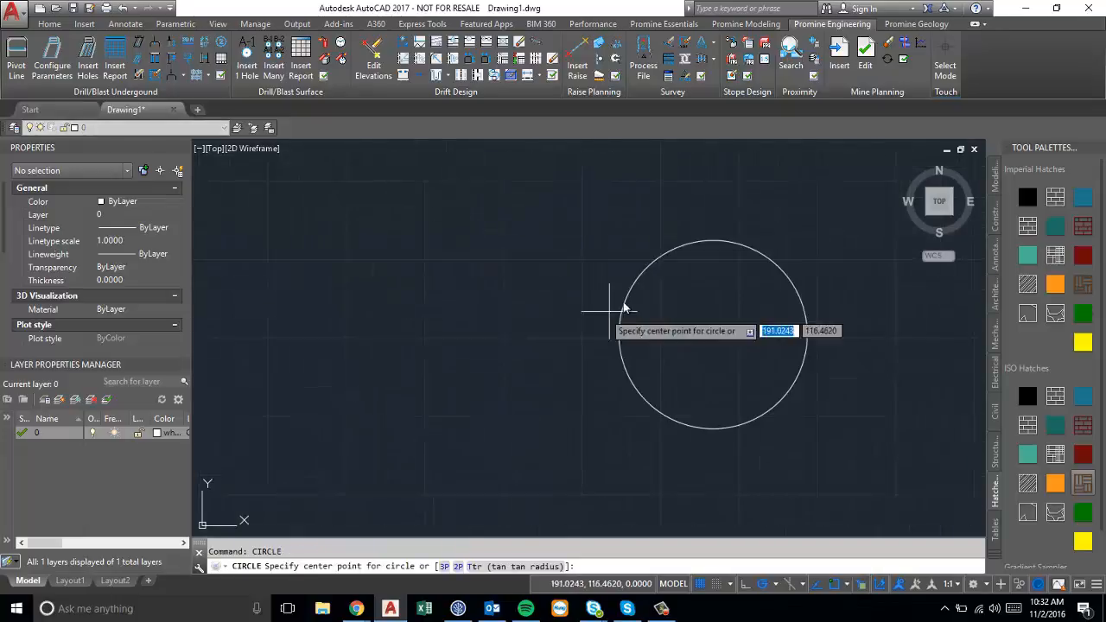
left_click(712, 241)
type("5")
key("Return")
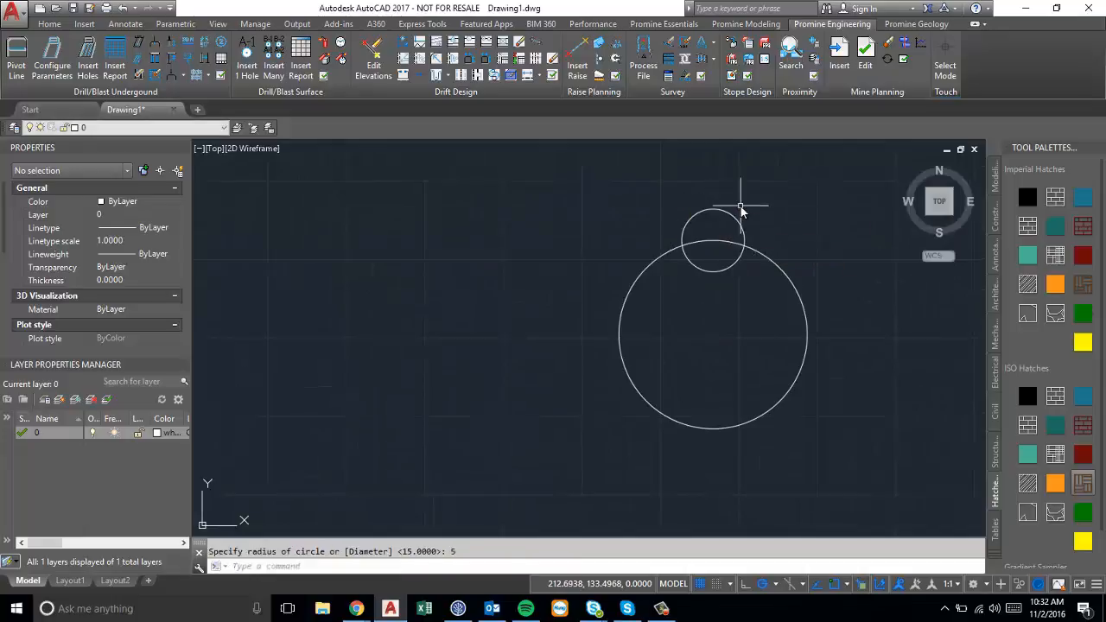
- Create a polar array of the small circle around the large circle's centre
middle_click_drag(864, 290, 778, 284)
scroll(741, 240, "down", 3)
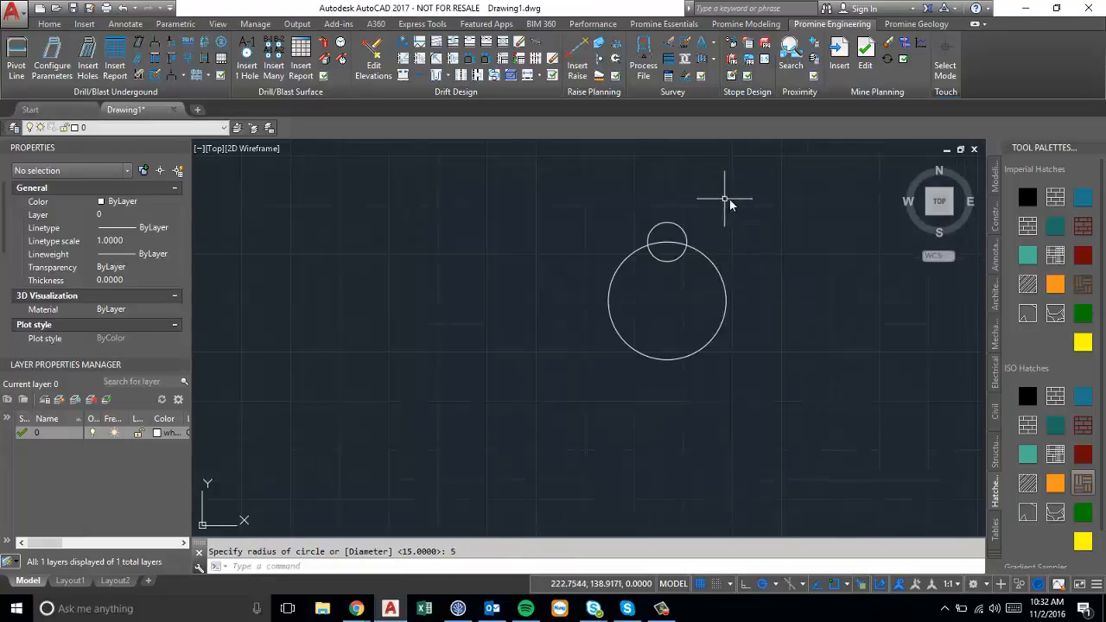
type("array")
key("Return")
left_click(686, 240)
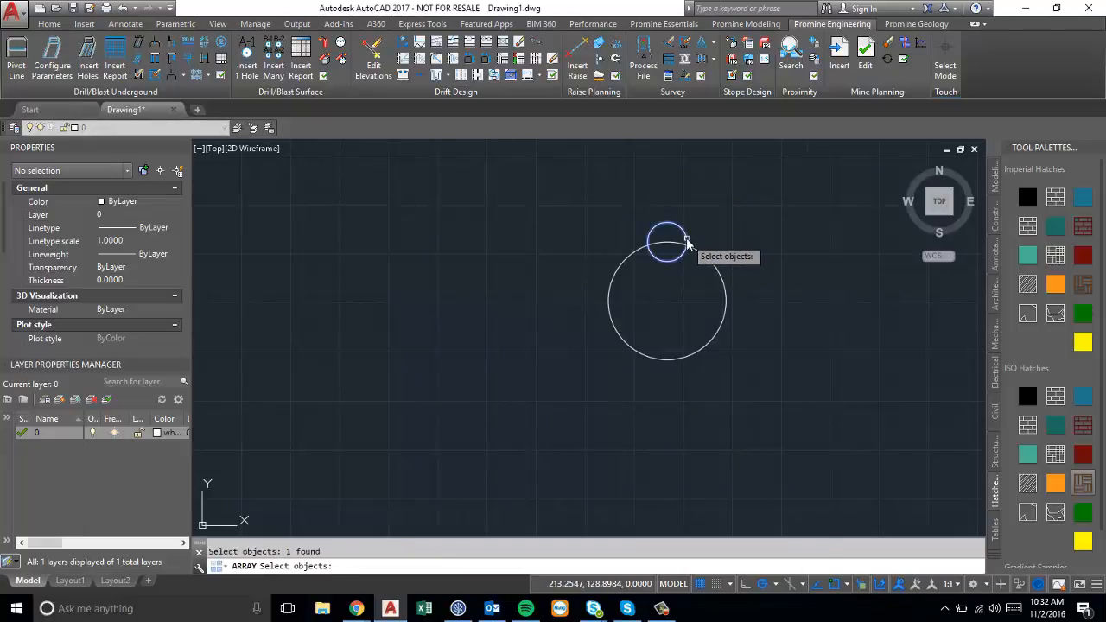
key("Return")
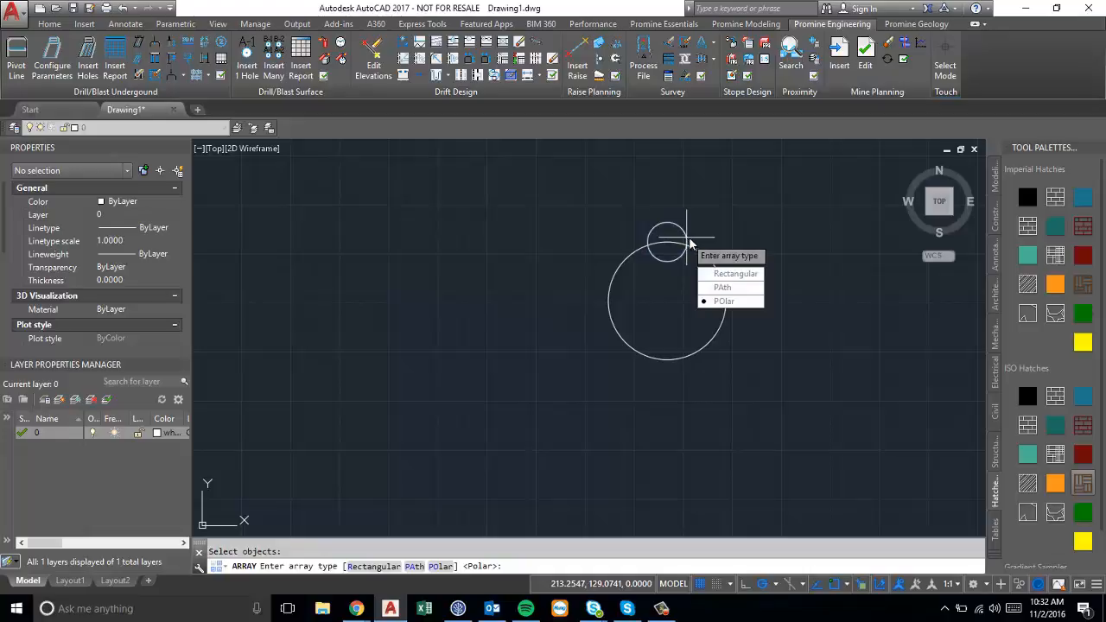
left_click(736, 302)
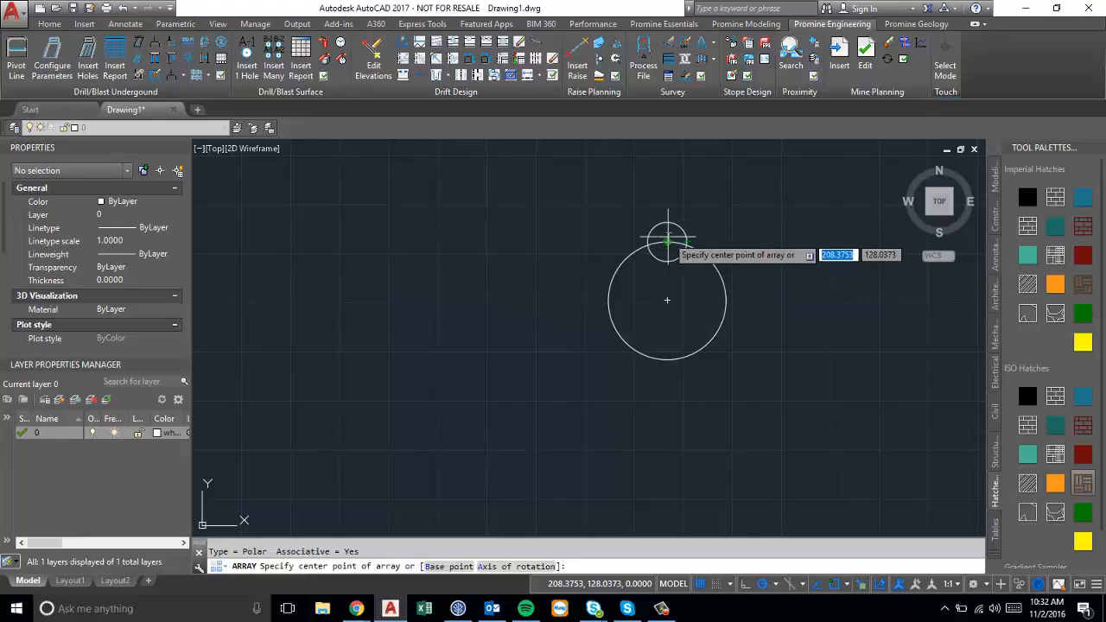
scroll(665, 240, "up", 3)
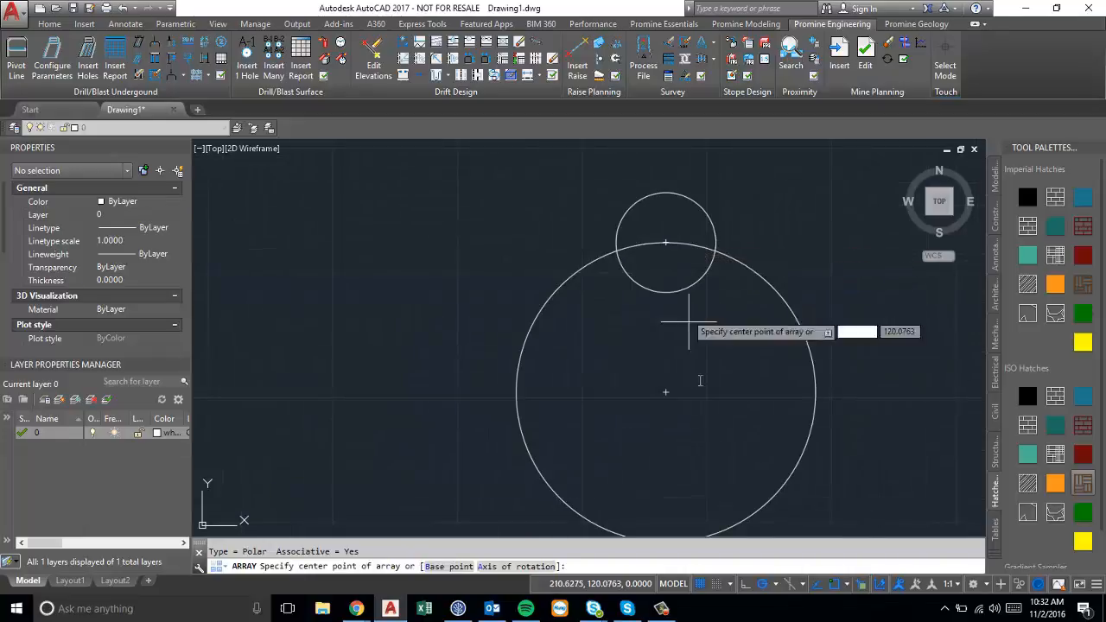
left_click(666, 390)
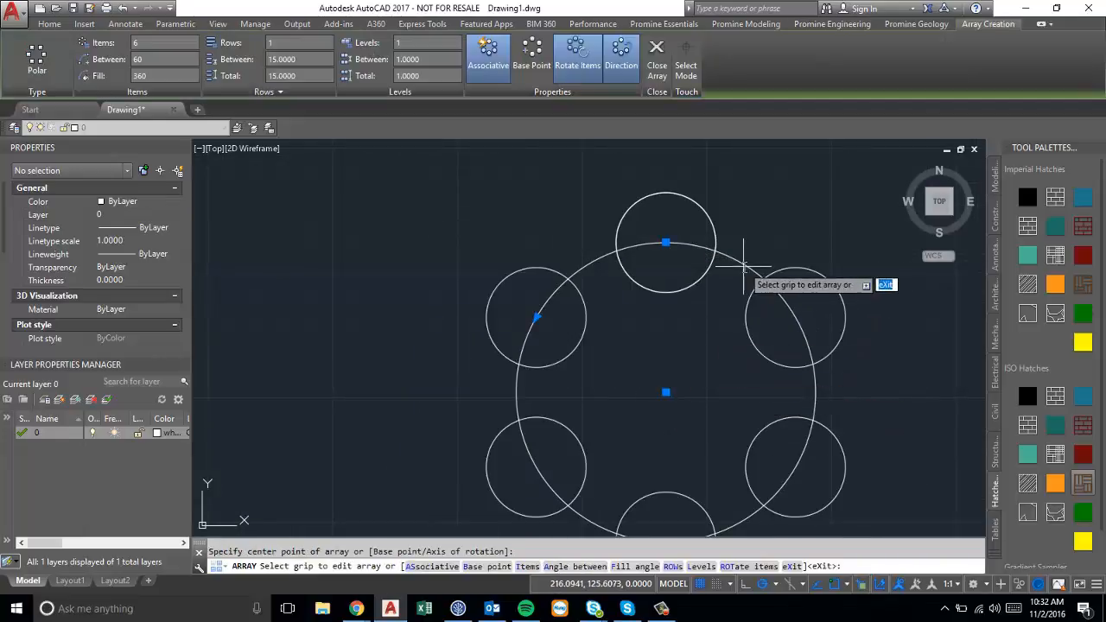
- Try the polar array with 8 items, followed by 4 items
scroll(743, 269, "down", 2)
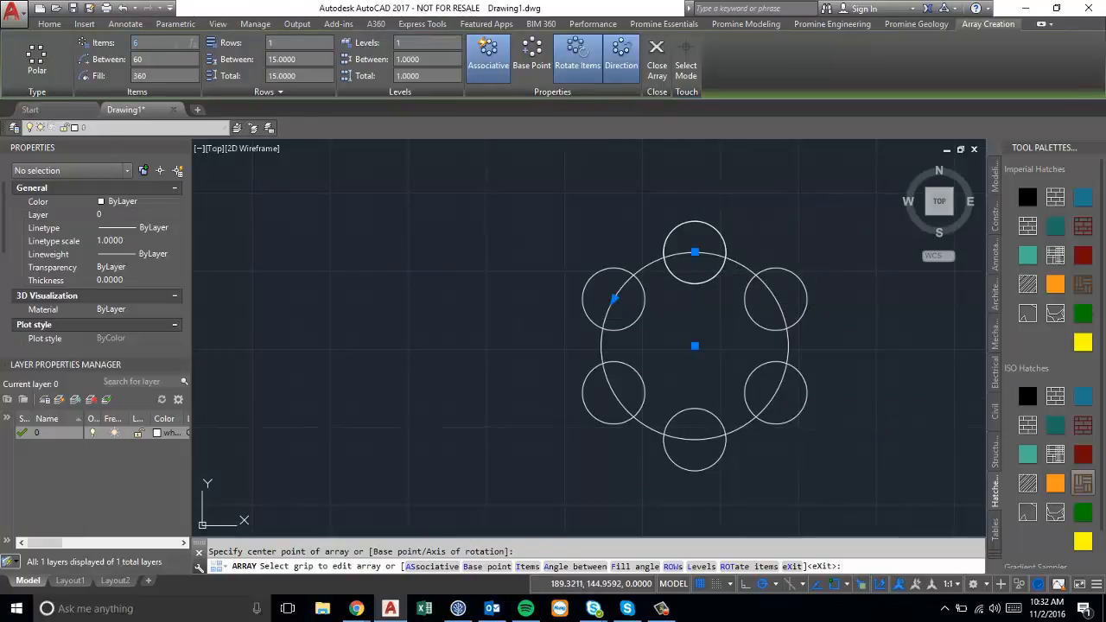
type("8")
key("Return")
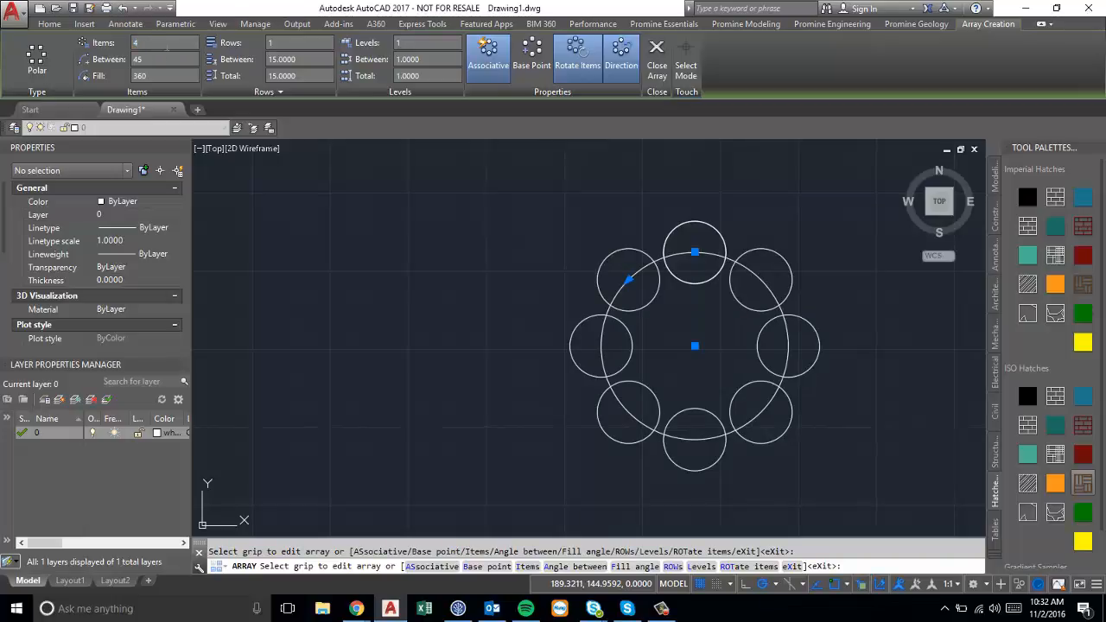
key("Return")
- Try an angle of 45 between the array items, and change it to 90
left_click(162, 58)
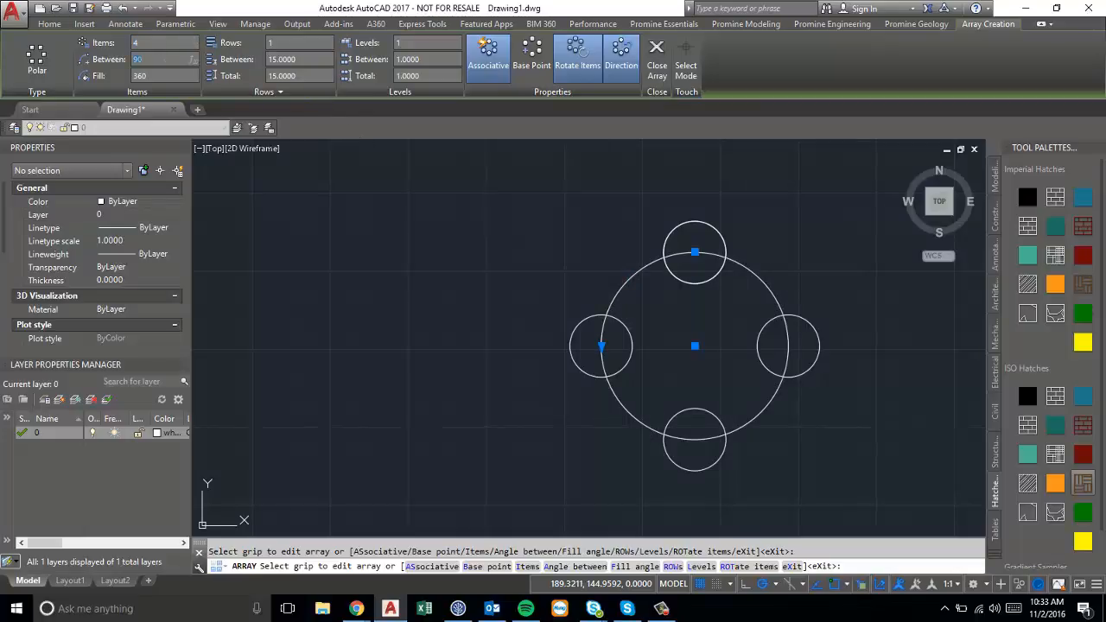
type("45")
key("Return")
left_click(181, 76)
type("9")
type("90")
key("Return")
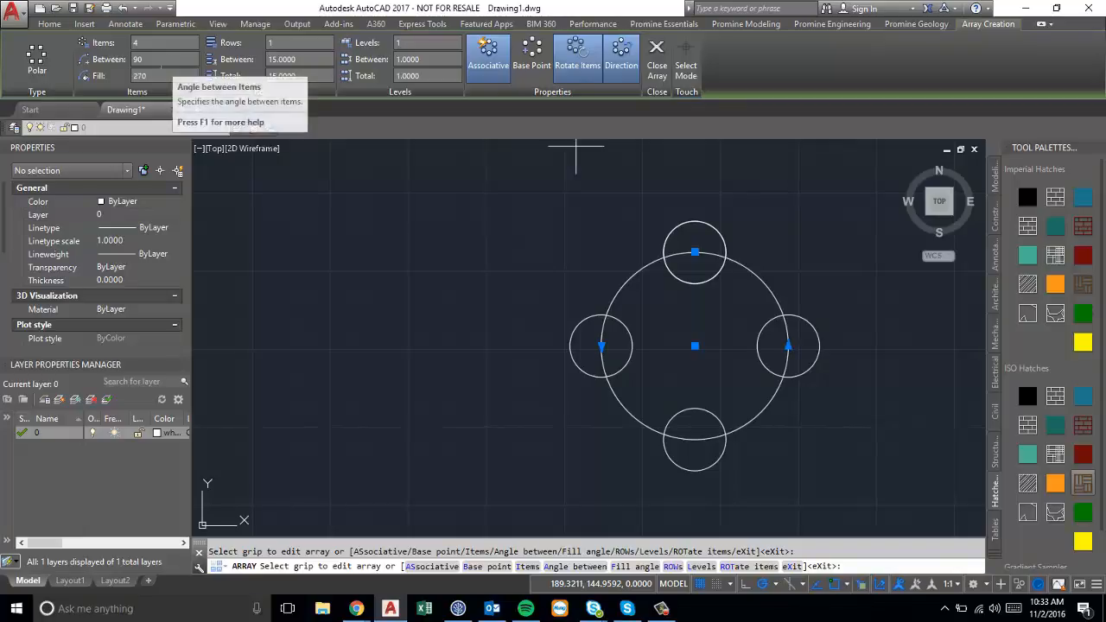
- Try the array with a fill angle of 20
left_click(158, 76)
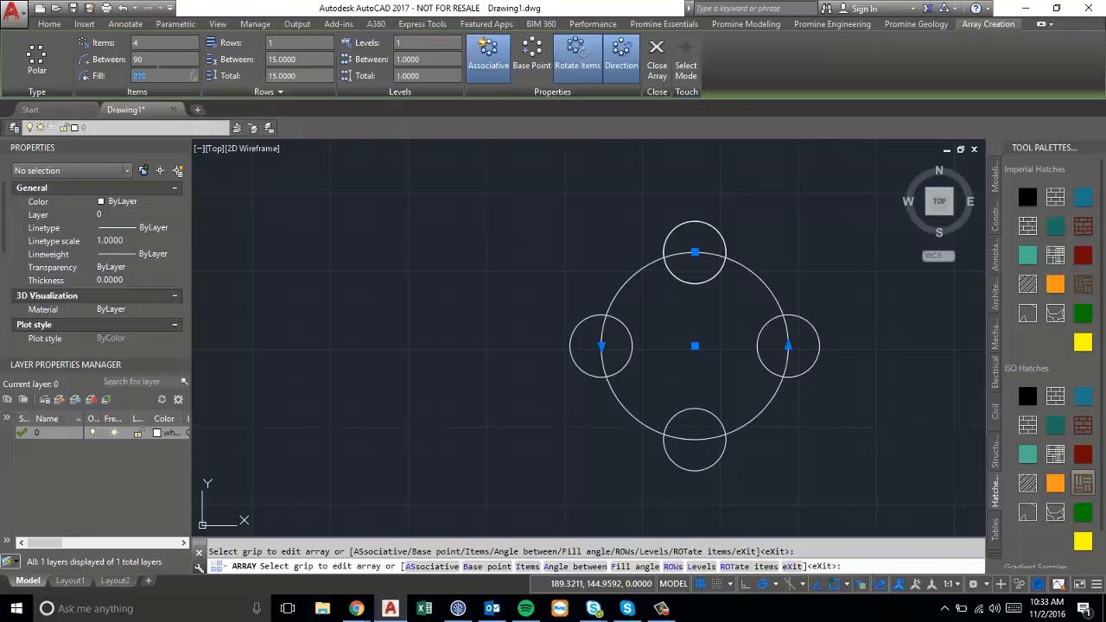
type("3")
type("00")
key("BackSpace")
key("Return")
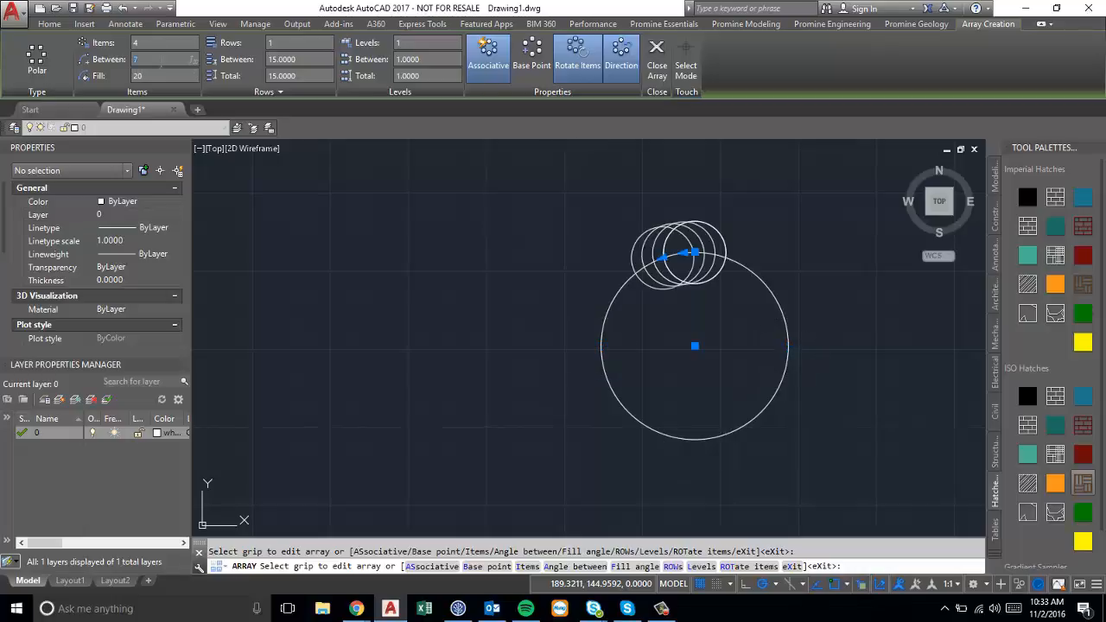
- Set the polar array's item count to 7
left_click(155, 59)
left_click(154, 76)
left_click(155, 58)
left_click(157, 43)
key("Return")
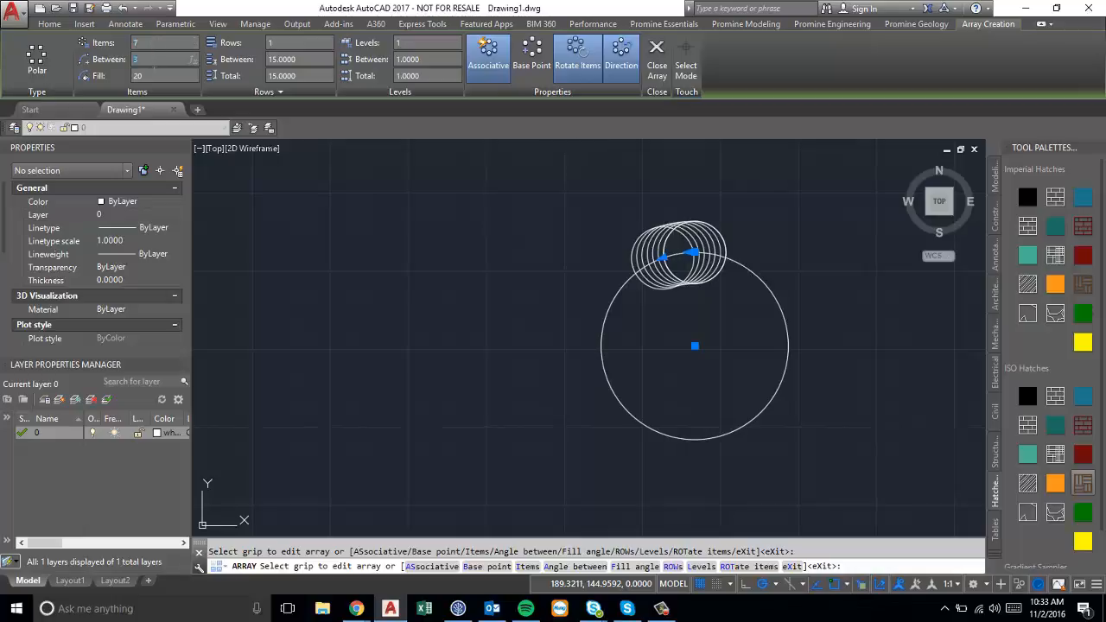
- Try an angle of 30 between the array items, and set the fill angle to 360
left_click(157, 75)
type("360")
key("Return")
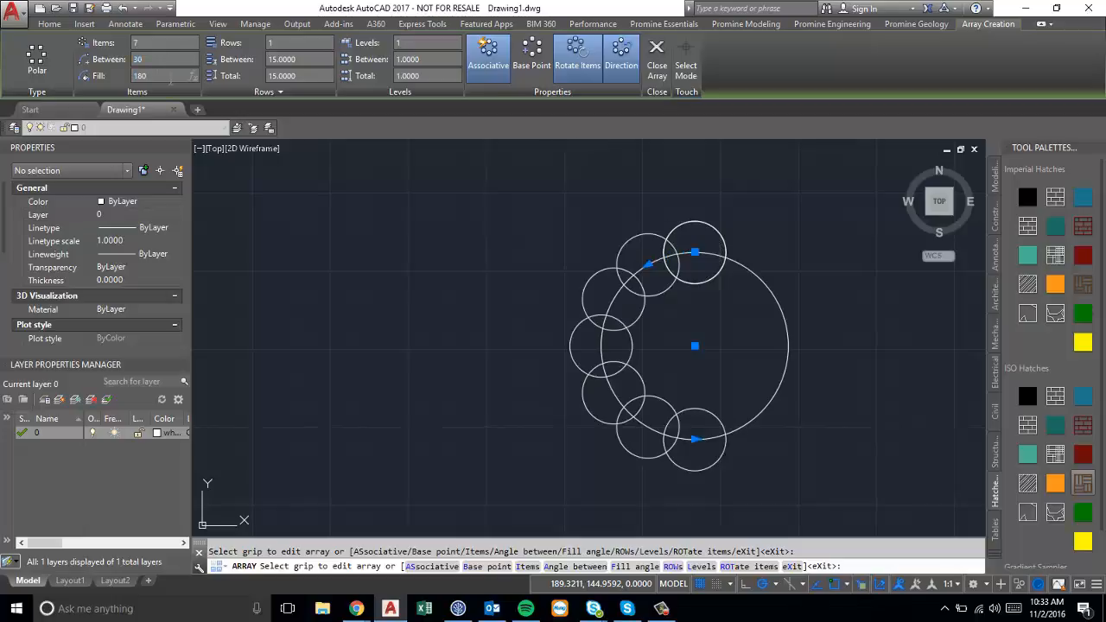
left_click(170, 78)
type("360")
key("Return")
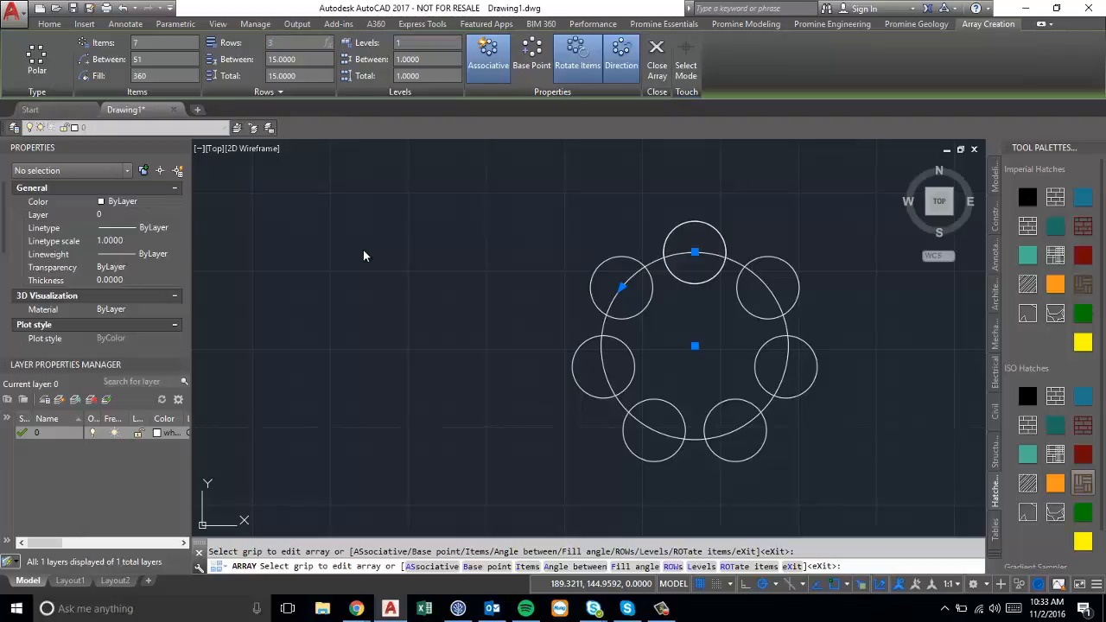
- Set the array to 3 rows spaced 7.5 apart
type("3")
key("Return")
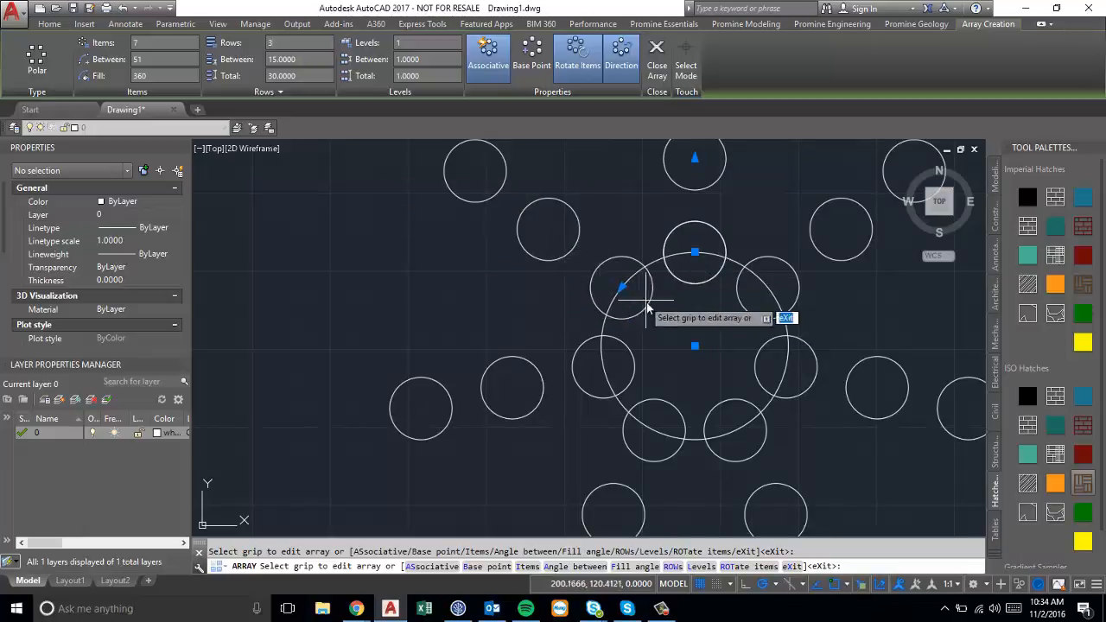
left_click(317, 57)
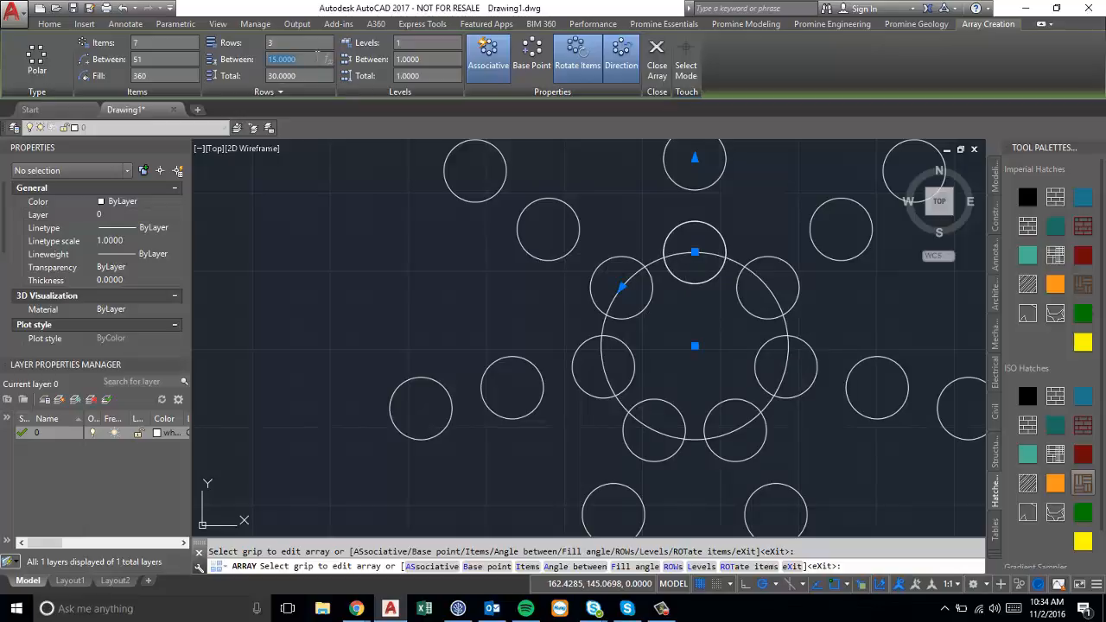
type("7.5")
key("Return")
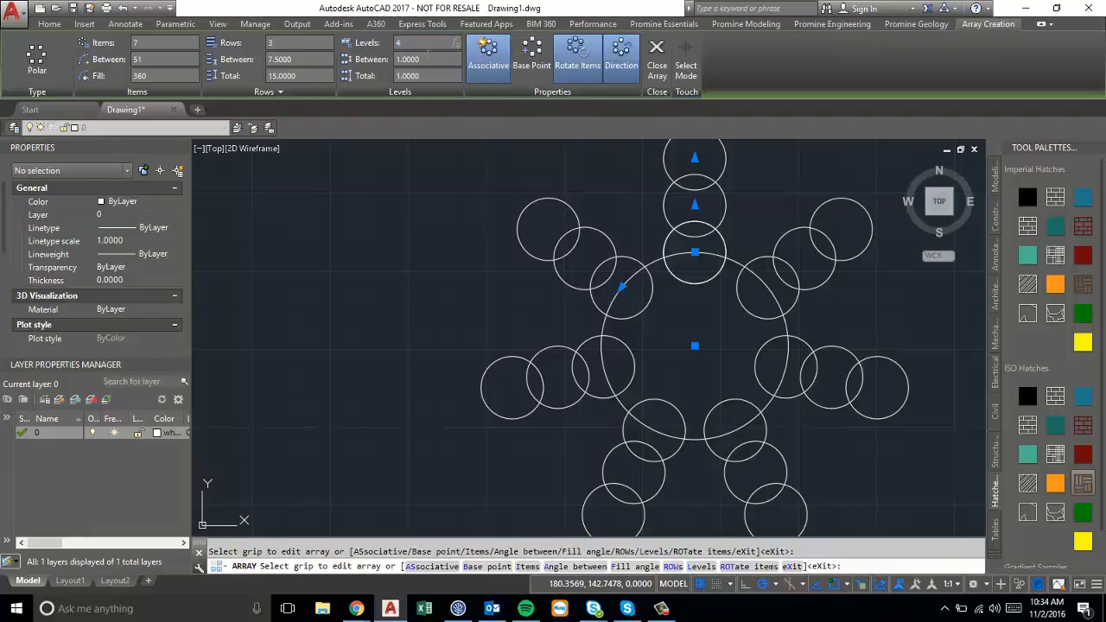
- Give the array 4 levels spaced 5 apart and move its base point to the large circle's centre
left_click(424, 59)
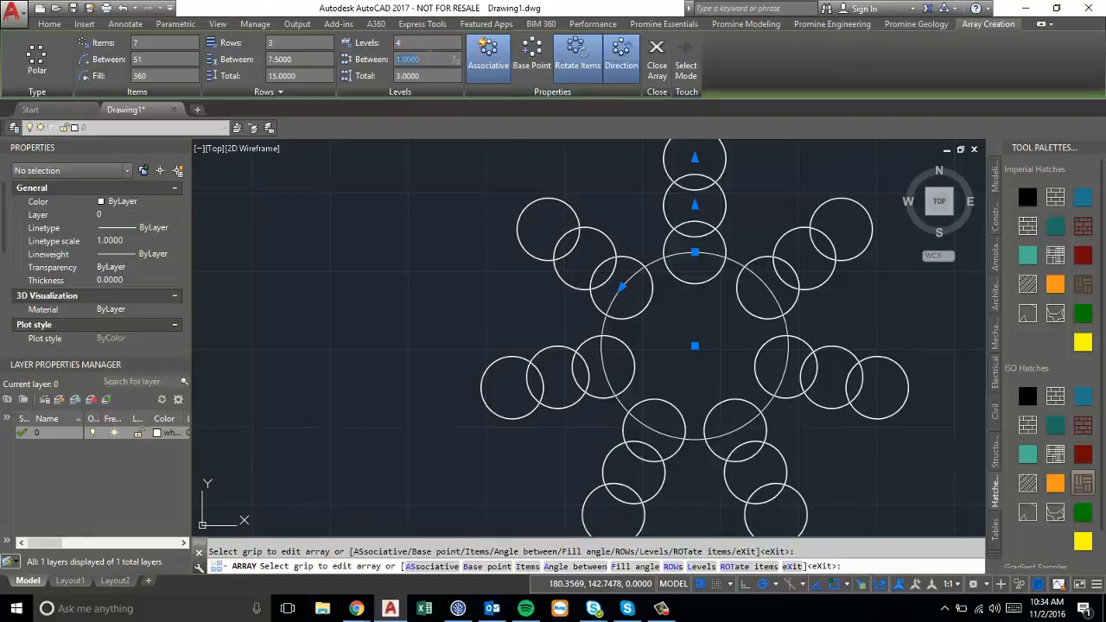
type("5")
key("Return")
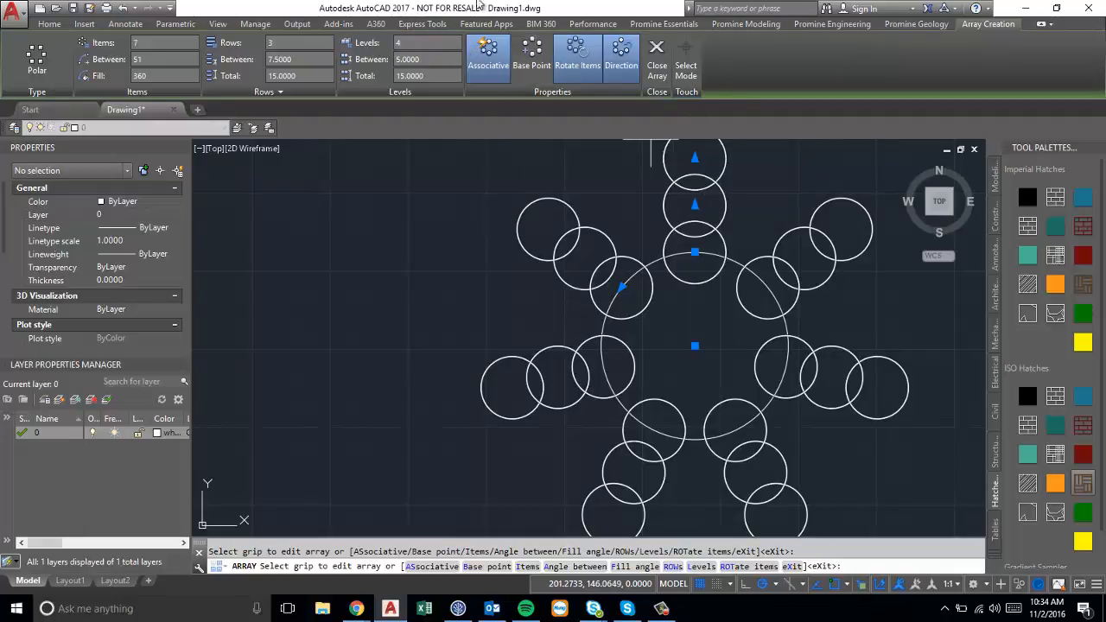
left_click(533, 58)
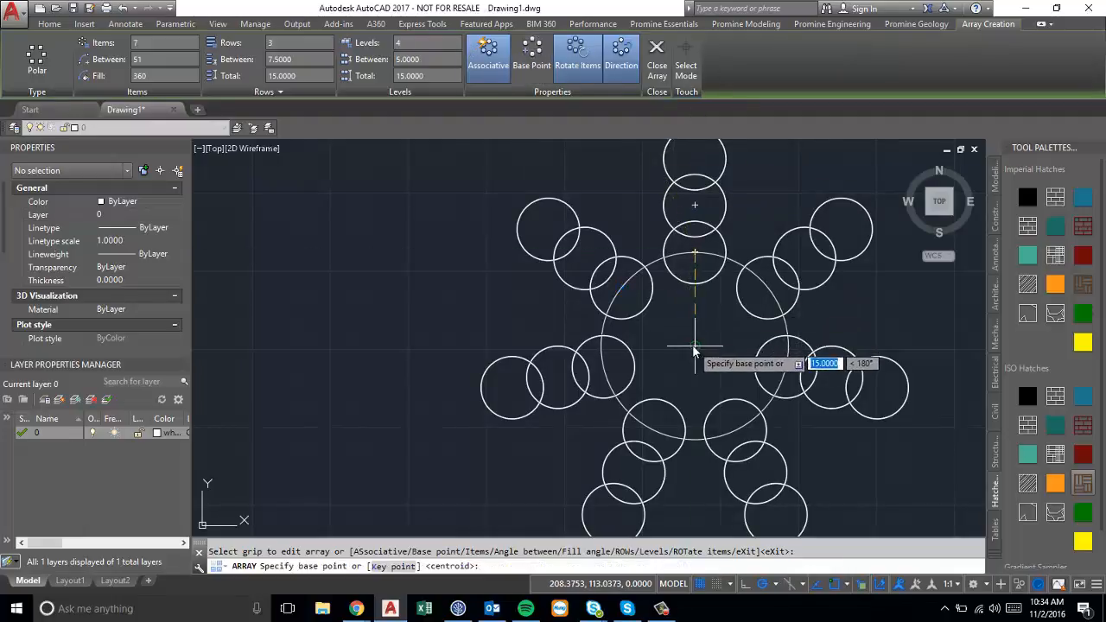
left_click(695, 346)
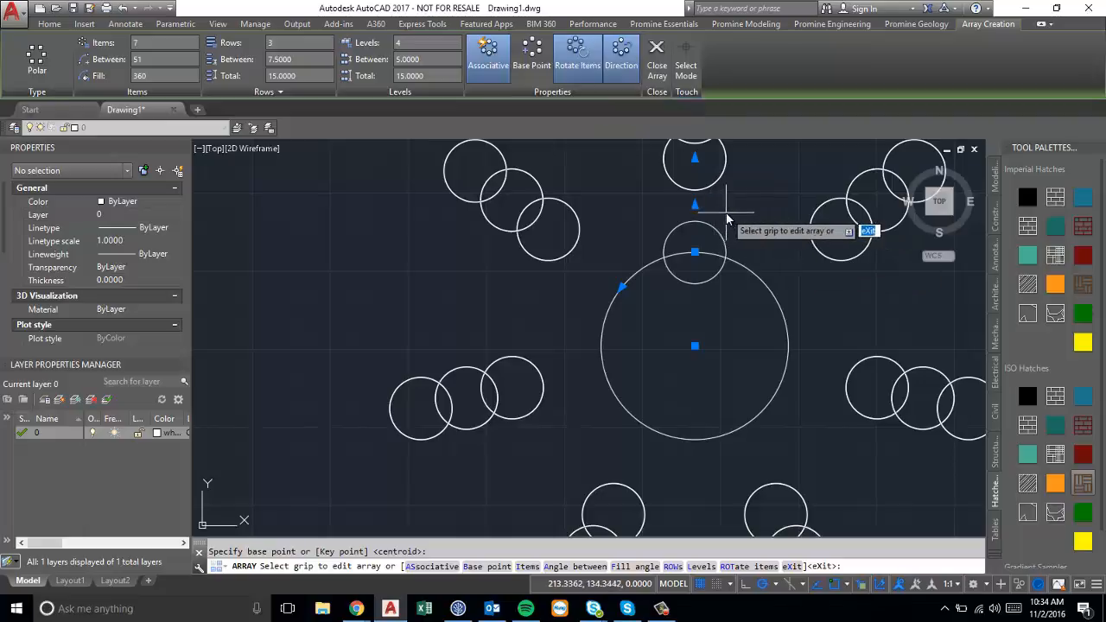
- Inspect the array's levels in 3D from the SW isometric view, return to the top view and finish the array
left_click(929, 216)
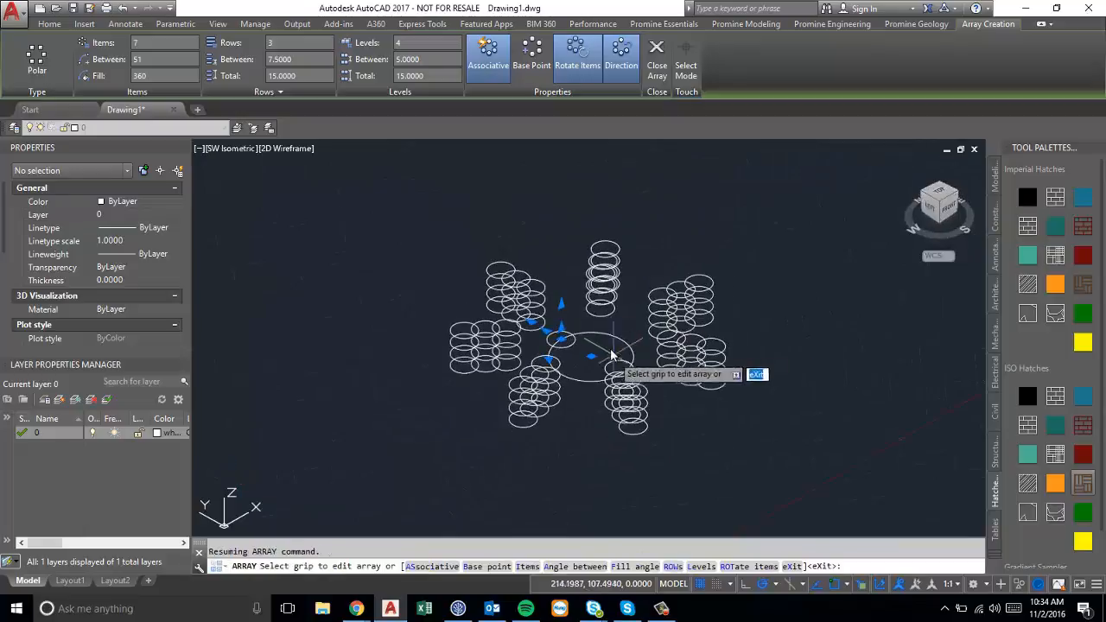
scroll(580, 380, "up", 2)
mouse_move(572, 366)
middle_mouse_down("shift")
mouse_move(586, 294)
mouse_move(523, 459)
middle_mouse_up("shift")
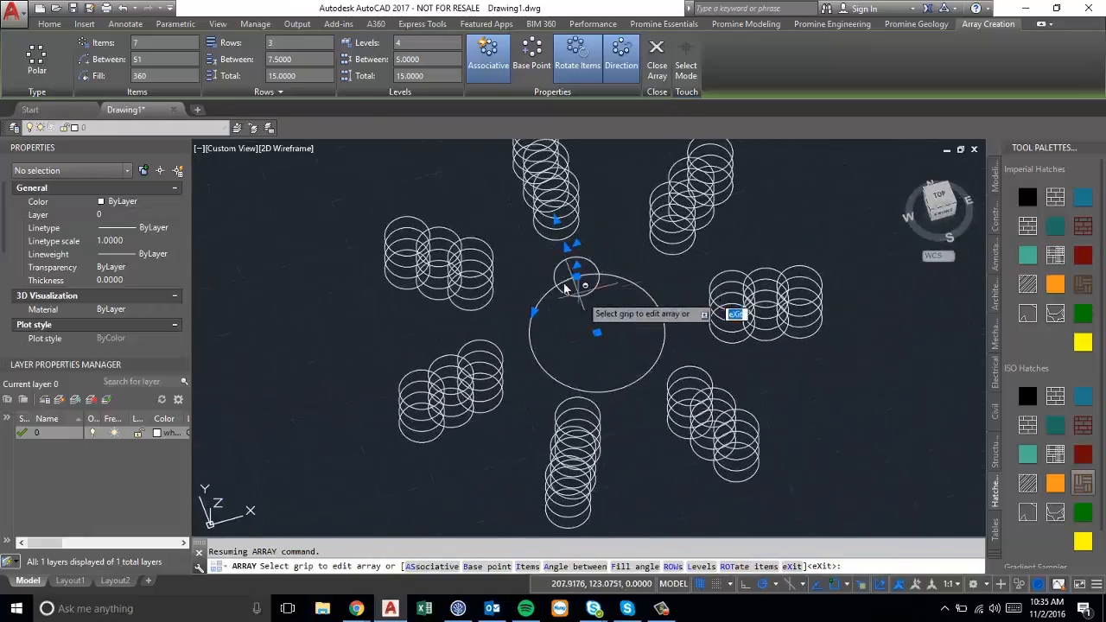
left_click(935, 200)
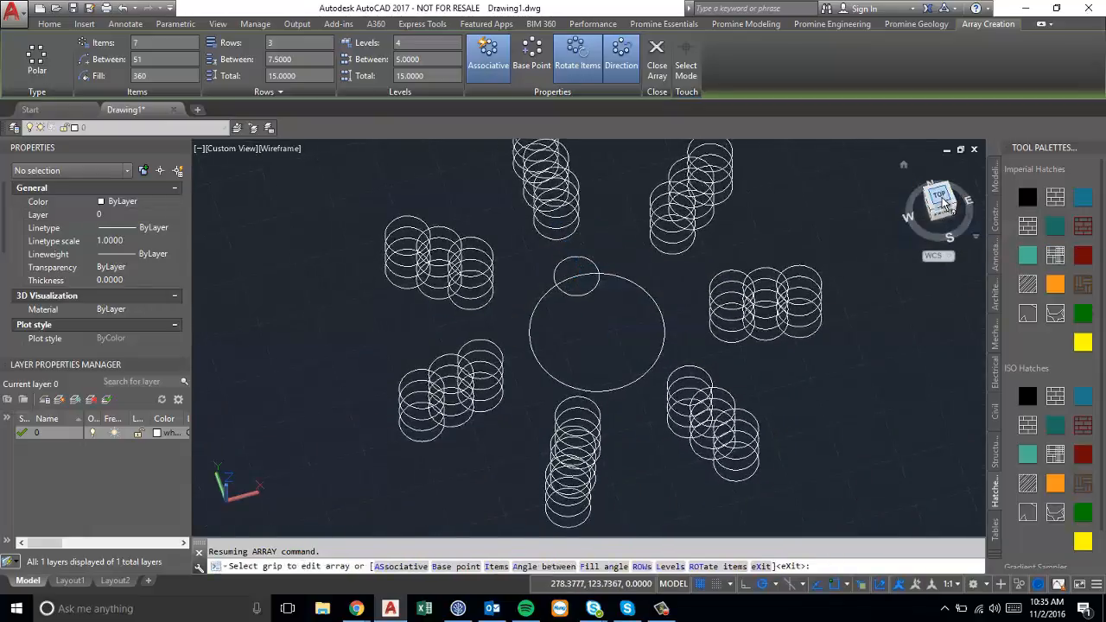
right_click(628, 250)
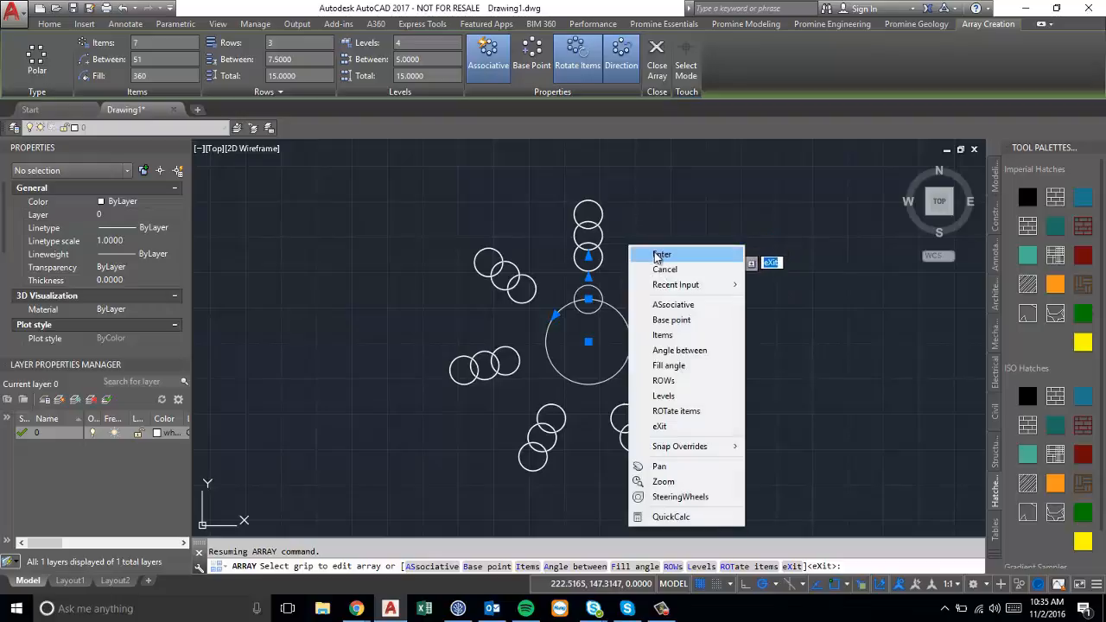
left_click(659, 257)
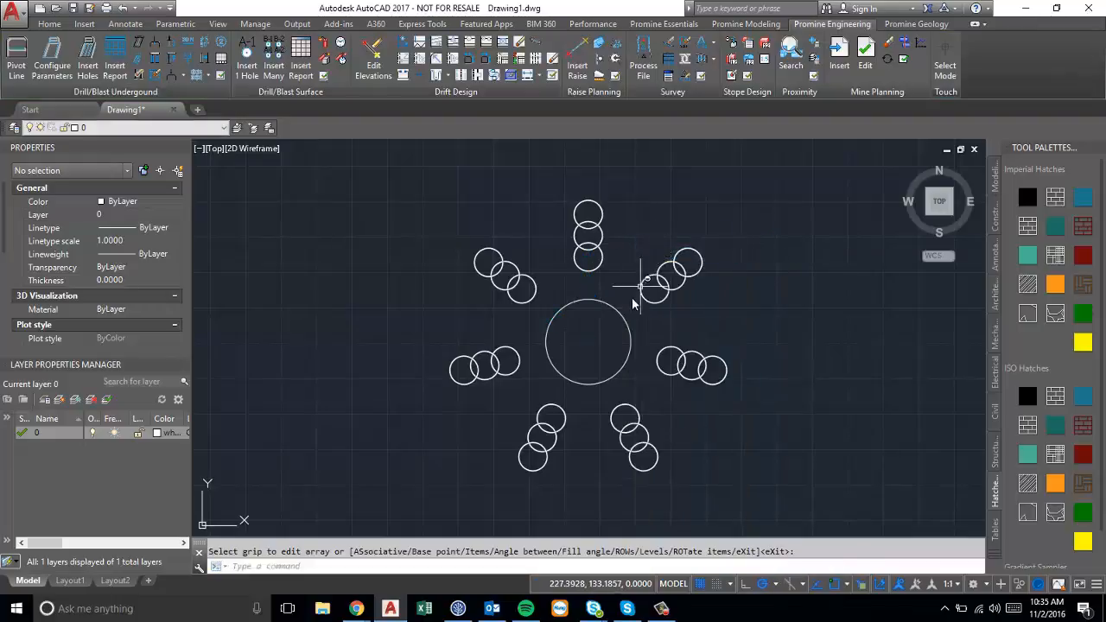
- Select the finished array to check how its circles are grouped, and clear the selection
left_click(661, 289)
left_click(671, 299)
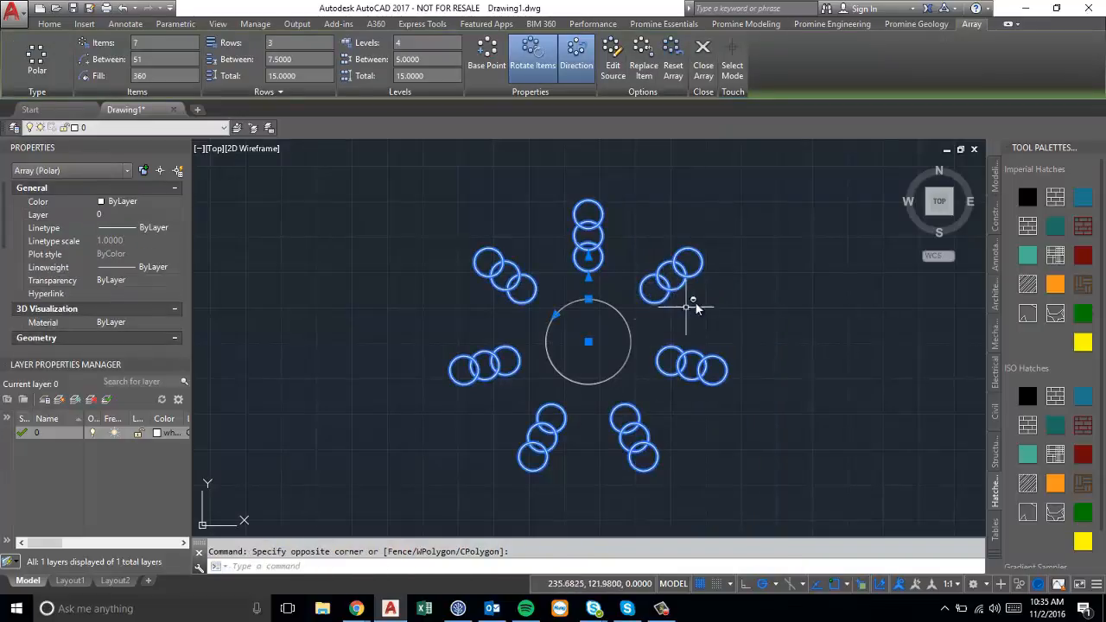
key("Escape")
left_click(709, 241)
left_click(706, 259)
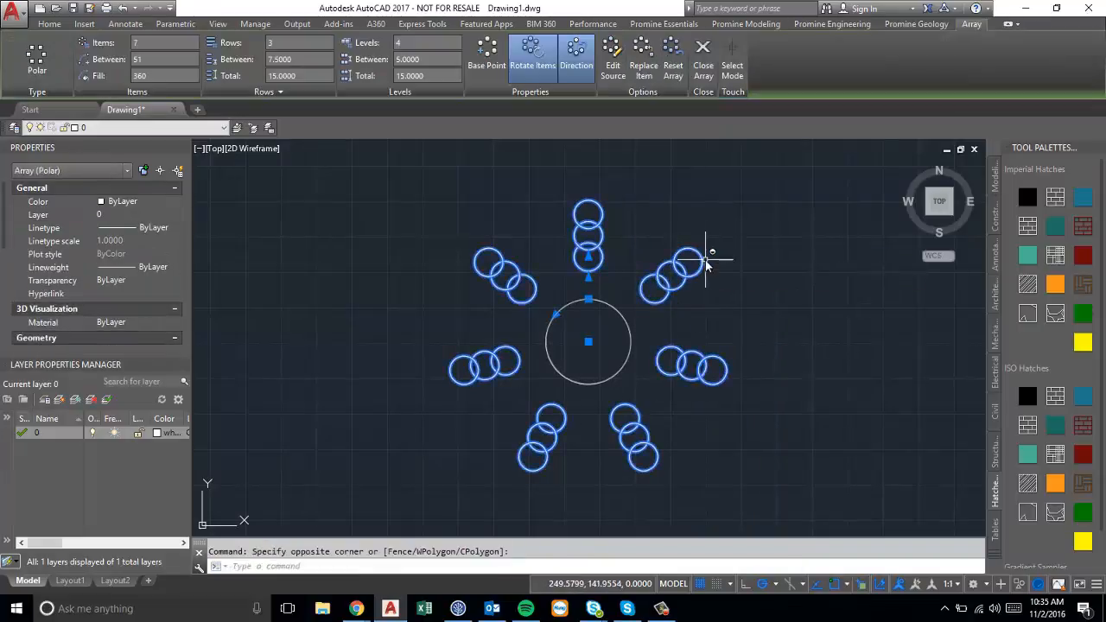
key("Escape")
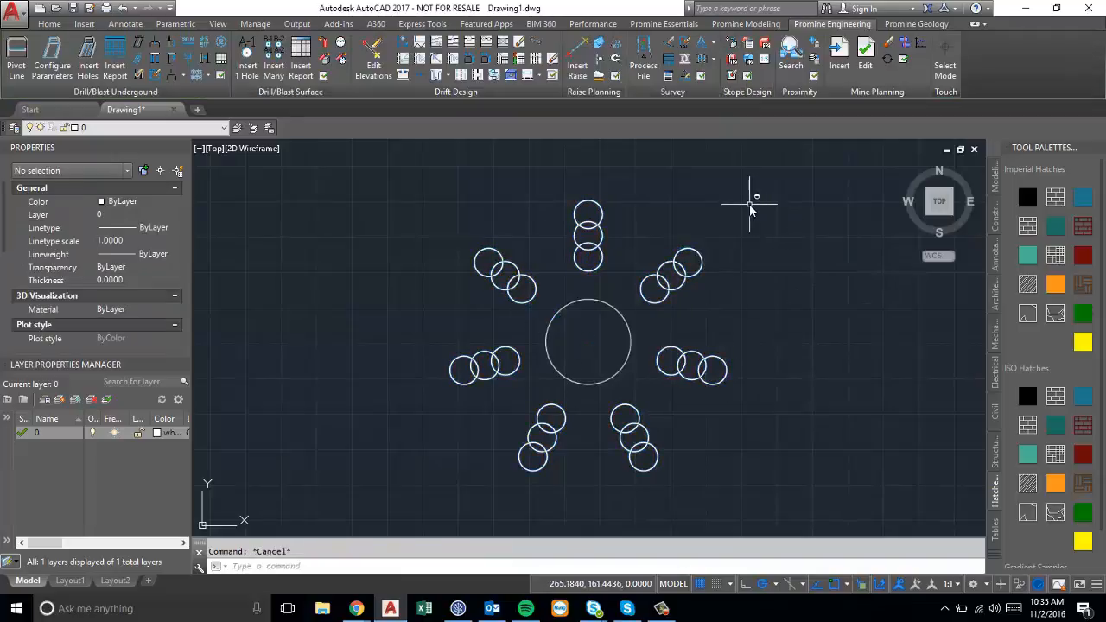